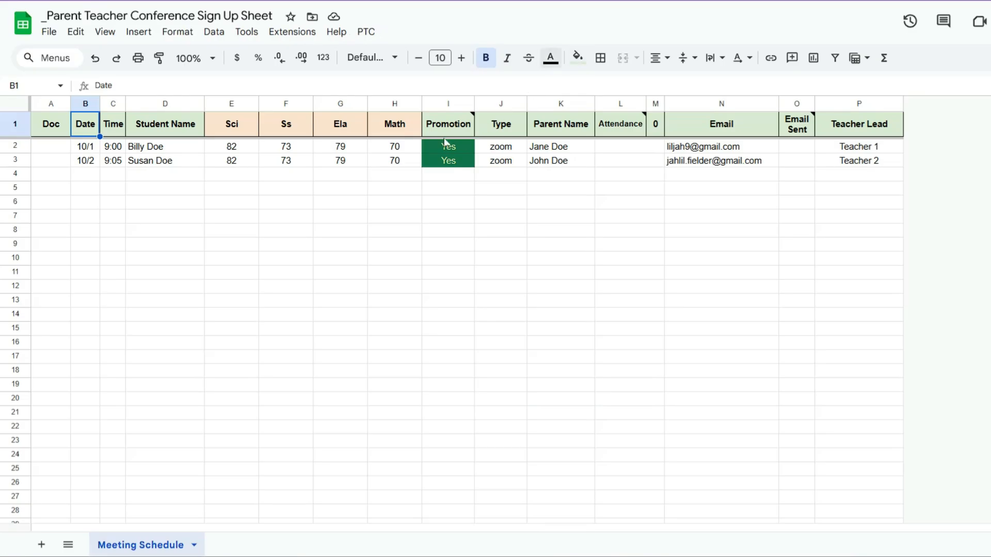
Step: Step through the cells of row 2 to review each column of the conference sign-up sheet
{"action": "left_click", "coordinate": [83, 148]}
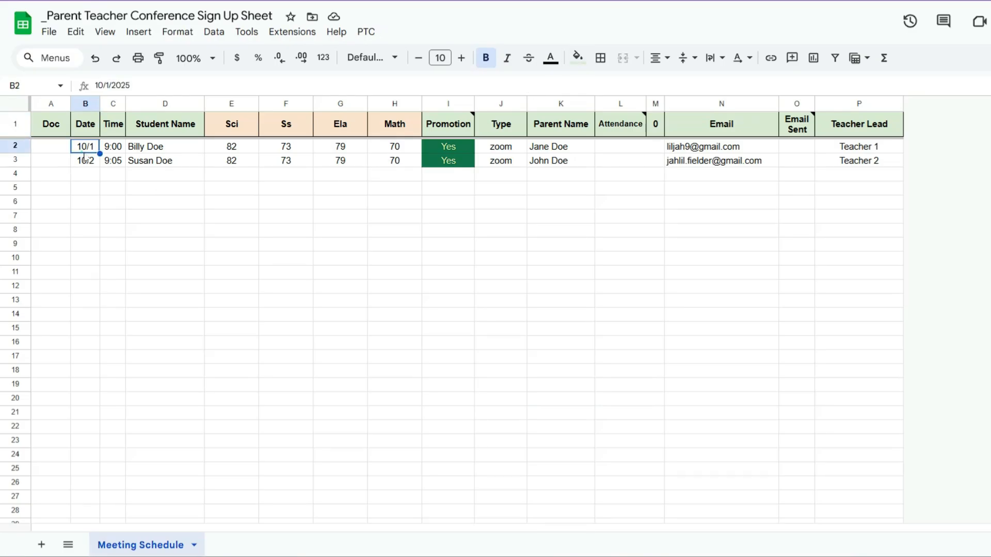
{"action": "key", "text": "Right"}
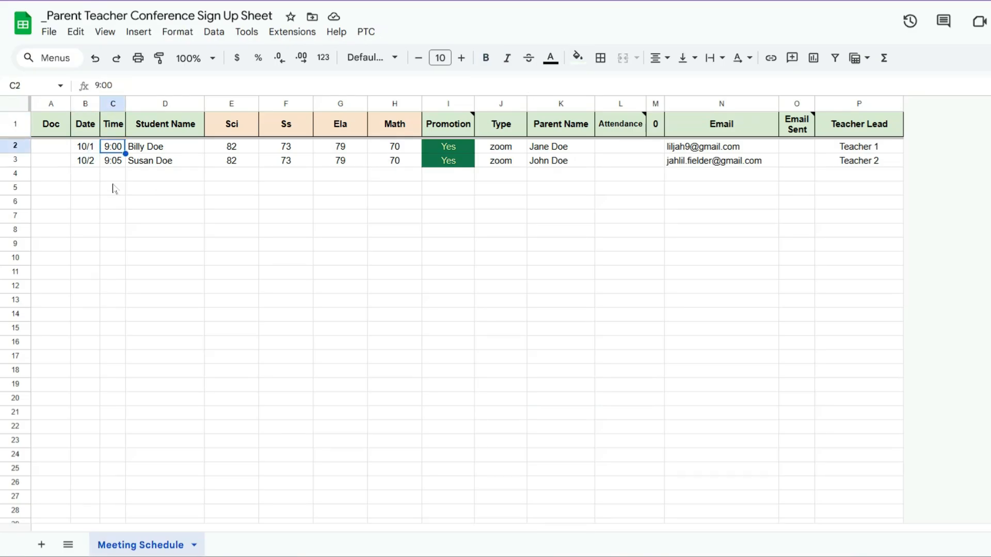
{"action": "key", "text": "Right"}
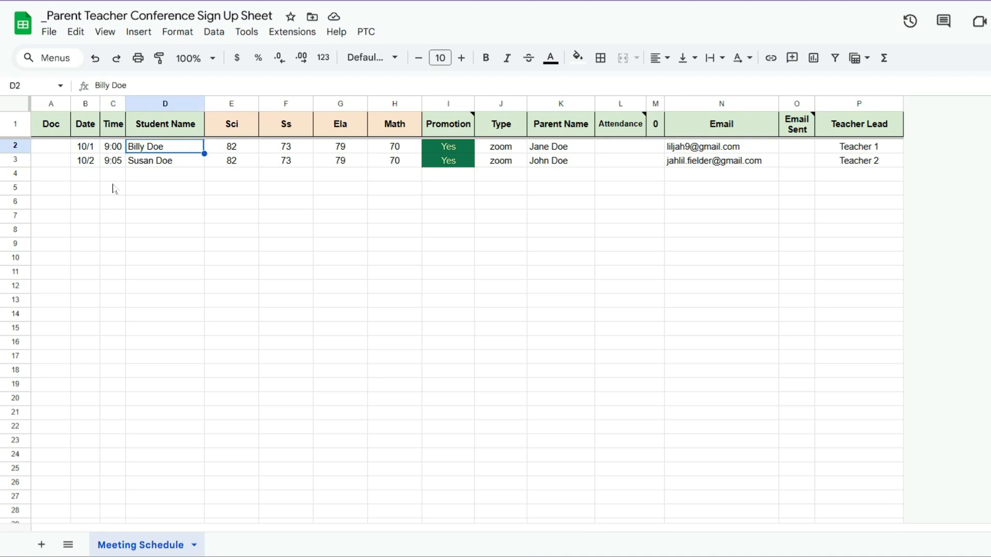
{"action": "key", "text": "Right"}
{"action": "key", "text": "Right"}
{"action": "key", "text": "Right"}
{"action": "key", "text": "Right"}
{"action": "key", "text": "Right"}
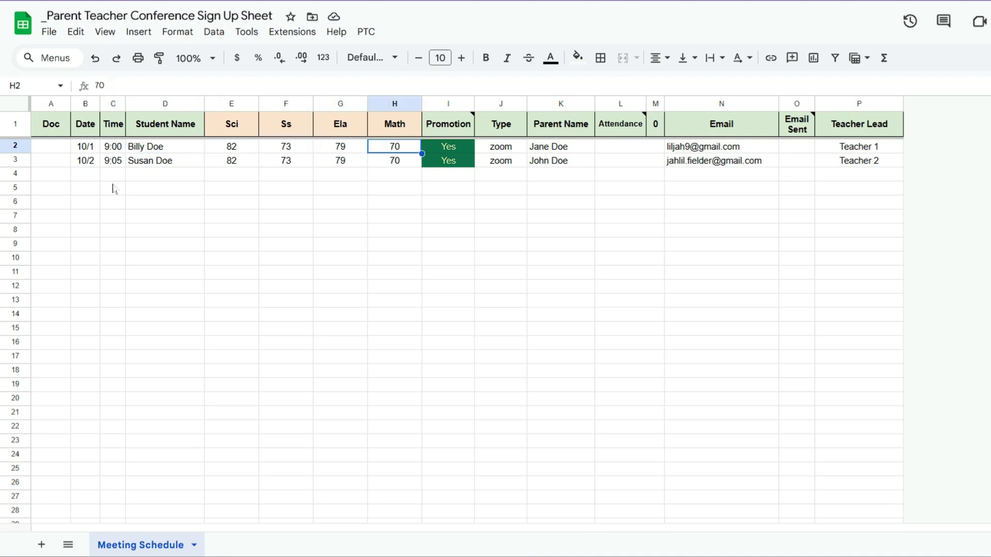
{"action": "key", "text": "Left"}
{"action": "key", "text": "Right"}
{"action": "key", "text": "Right"}
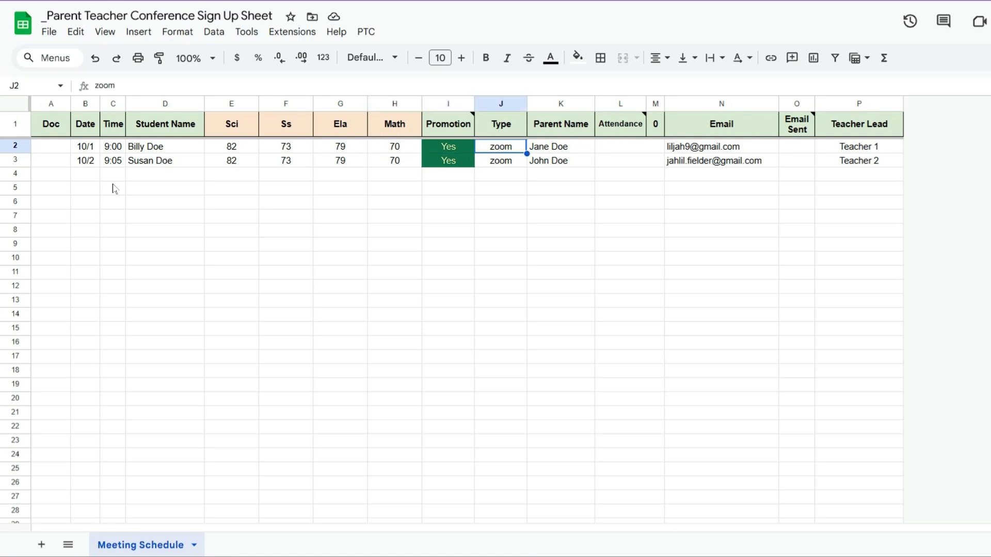
{"action": "key", "text": "Right"}
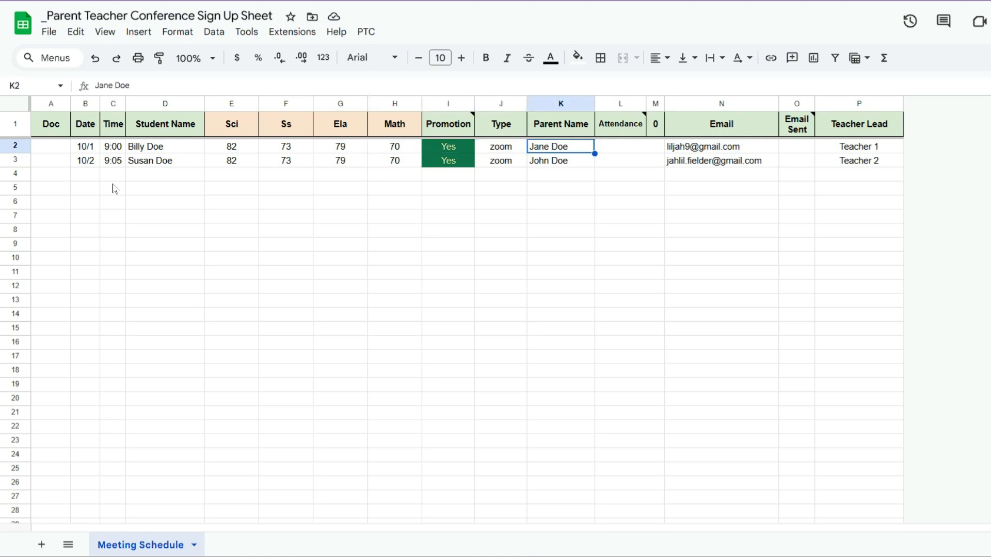
{"action": "key", "text": "Right"}
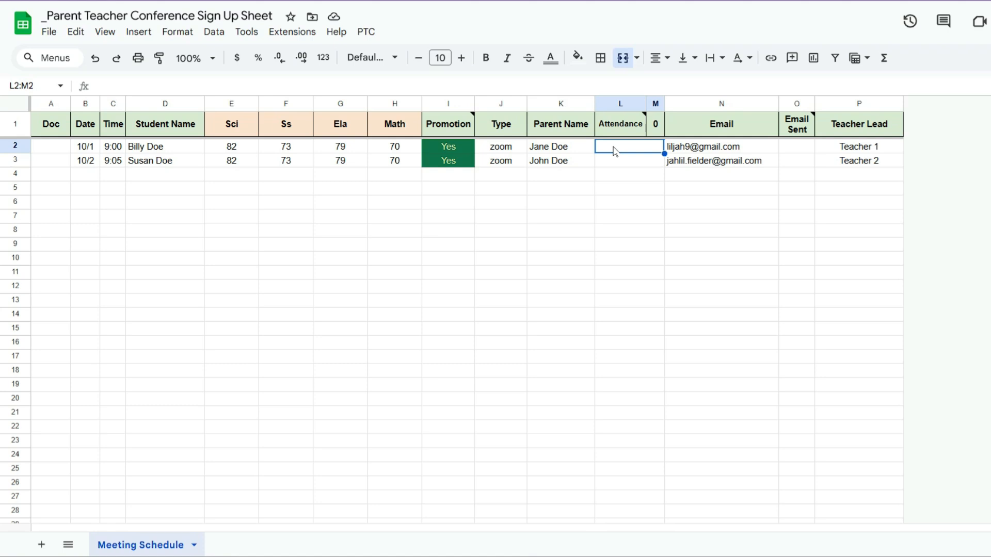
Step: Enter P and A as attendance for the two students and inspect the attendance count formula
{"action": "type", "text": "P"}
{"action": "key", "text": "Return"}
{"action": "type", "text": "A"}
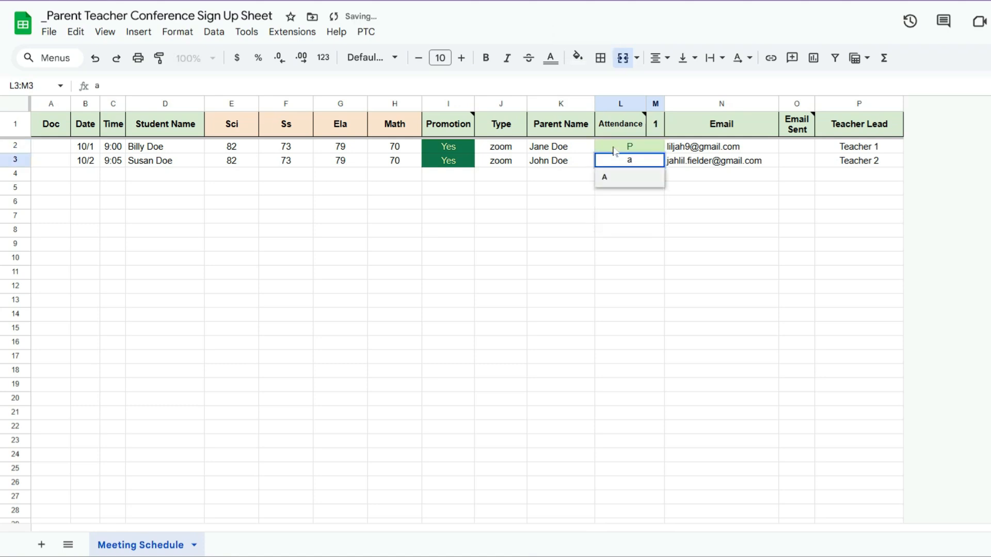
{"action": "key", "text": "Return"}
{"action": "left_click", "coordinate": [655, 124]}
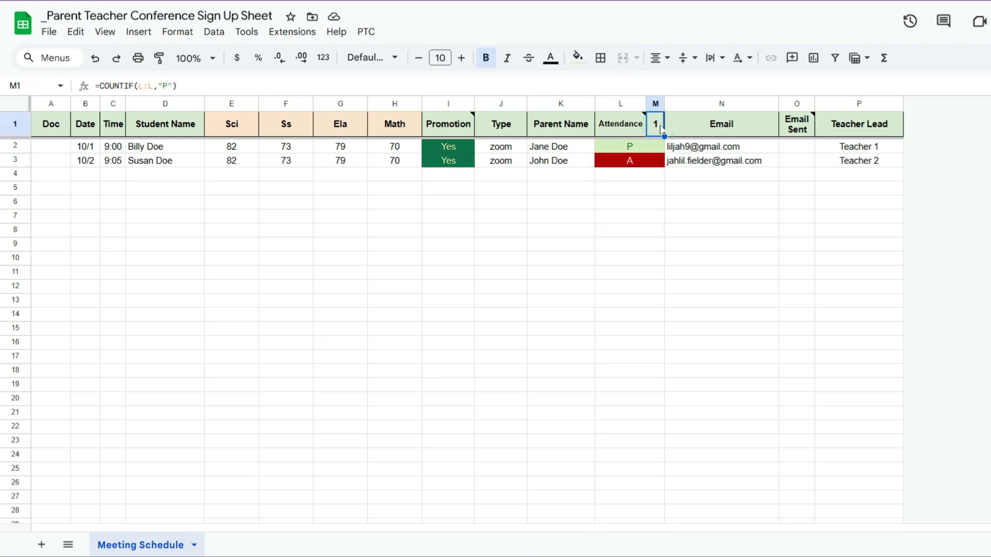
Step: Clear both attendance entries in the Attendance column
{"action": "left_click", "coordinate": [649, 148]}
{"action": "key", "text": "Delete"}
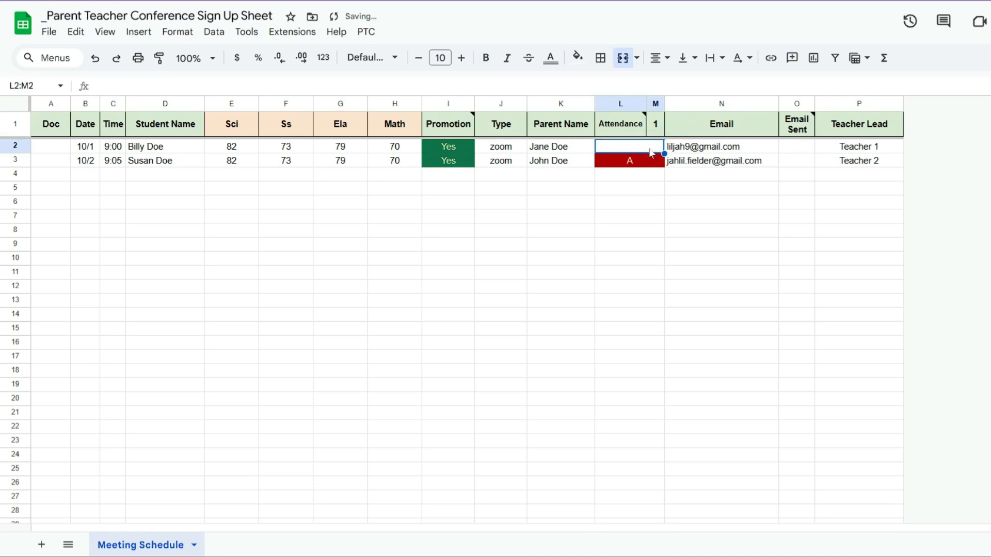
{"action": "key", "text": "Down"}
{"action": "key", "text": "Delete"}
{"action": "key", "text": "Right"}
{"action": "key", "text": "Up"}
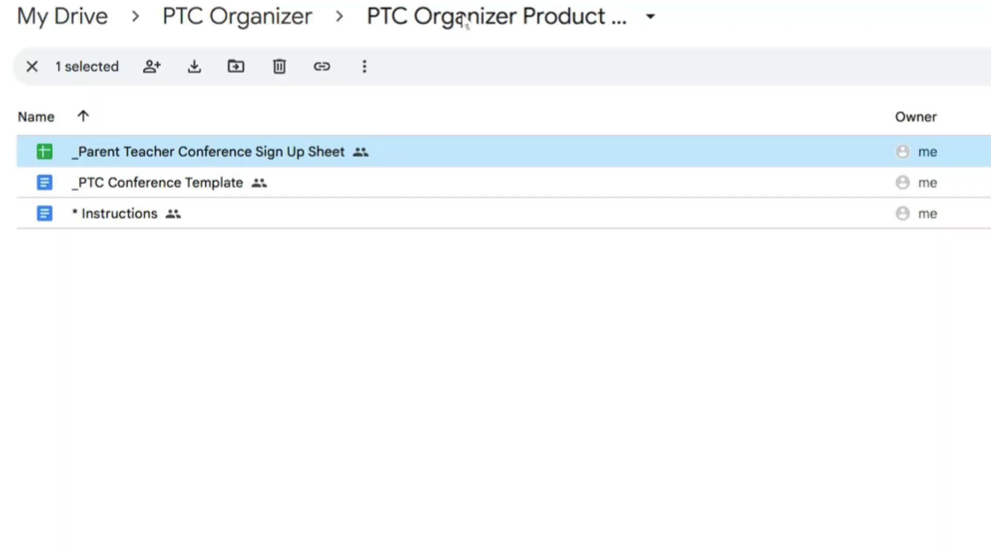
Step: Open the PTC Conference Template document and examine the placeholders in its header lines
{"action": "double_click", "coordinate": [196, 193]}
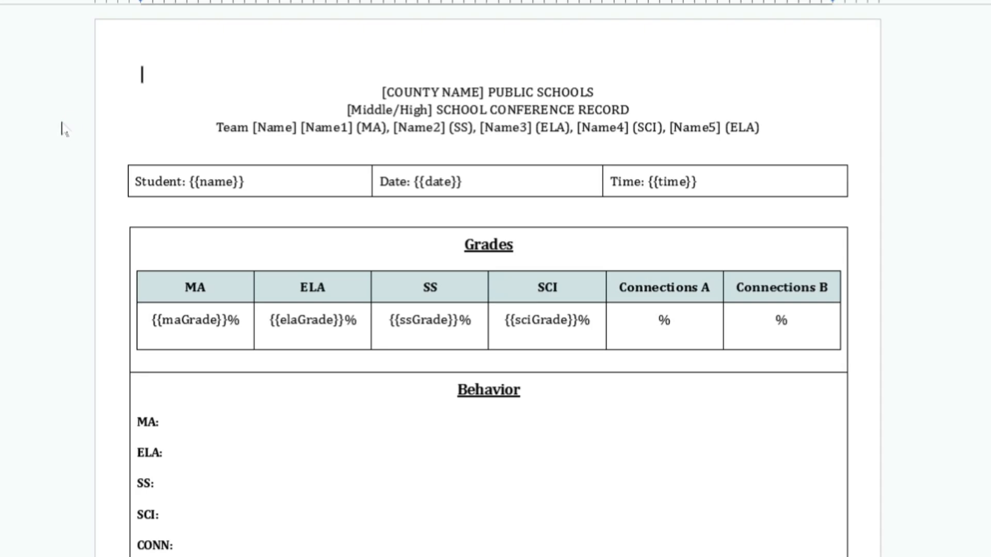
{"action": "left_click", "coordinate": [256, 126]}
{"action": "key", "text": "Left"}
{"action": "key", "text": "Right"}
{"action": "key", "text": "Right"}
{"action": "key", "text": "Right"}
{"action": "key", "text": "Right"}
{"action": "key", "text": "Right"}
{"action": "left_click", "coordinate": [267, 127]}
{"action": "double_click", "coordinate": [319, 127]}
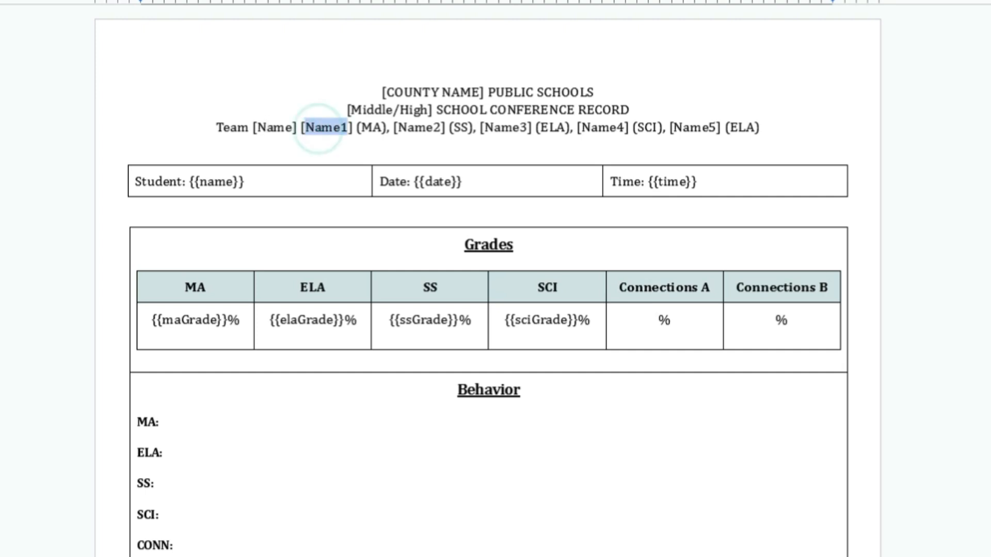
{"action": "left_click", "coordinate": [450, 92]}
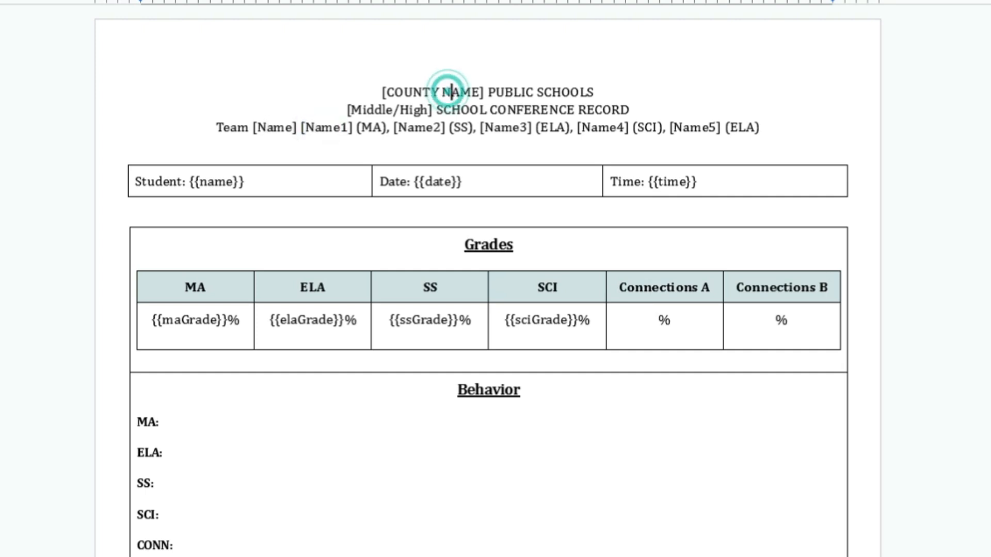
{"action": "left_click", "coordinate": [363, 109]}
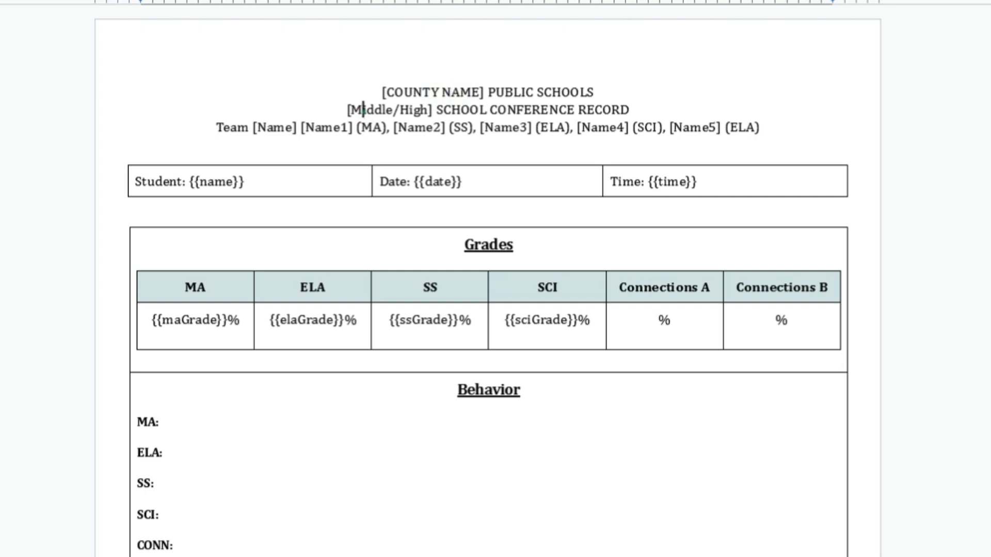
{"action": "left_click", "coordinate": [419, 109]}
Step: Scroll through the rest of the template to review its grades, behavior and parent sections
{"action": "scroll", "coordinate": [856, 154], "scroll_direction": "down", "scroll_amount": 1}
{"action": "scroll", "coordinate": [487, 136], "scroll_direction": "down", "scroll_amount": 1}
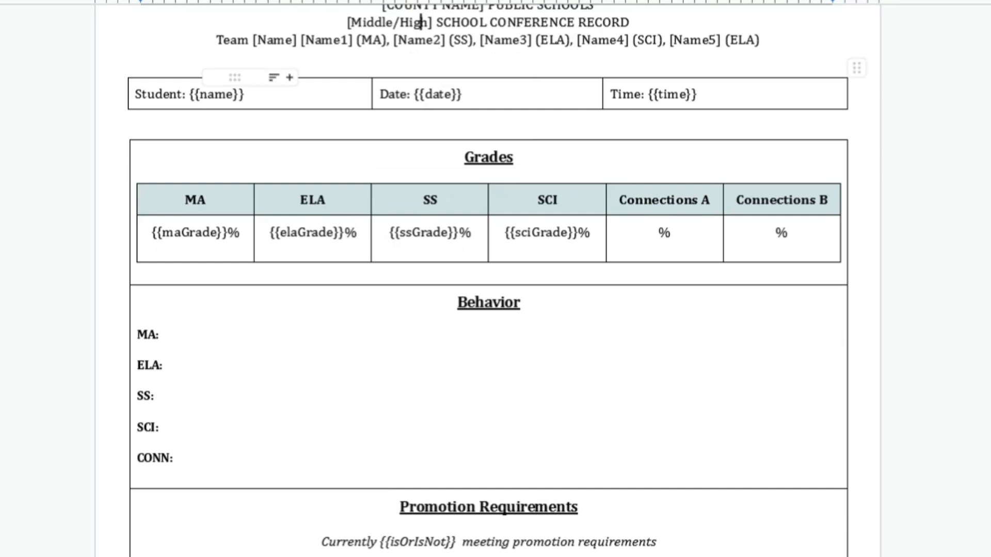
{"action": "scroll", "coordinate": [322, 257], "scroll_direction": "down", "scroll_amount": 7}
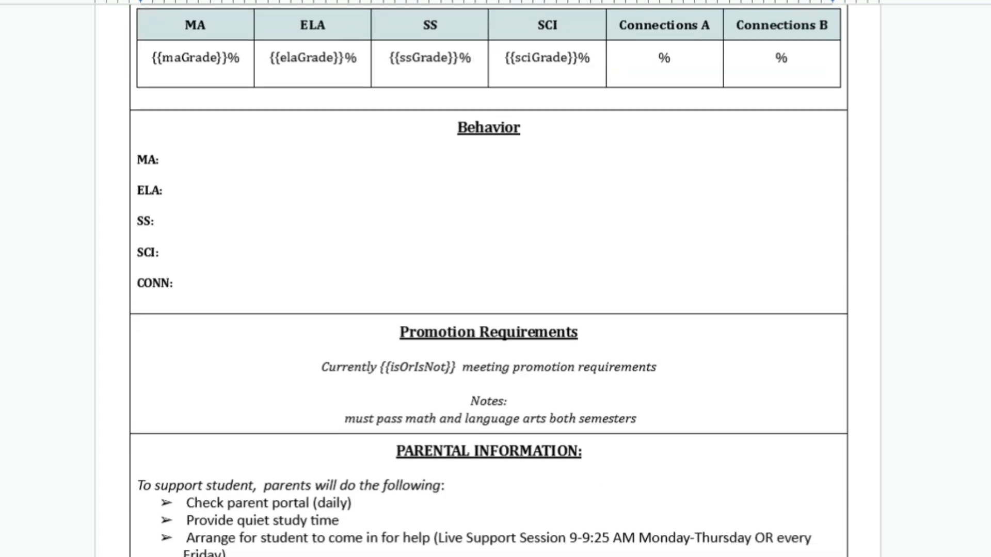
{"action": "scroll", "coordinate": [487, 279], "scroll_direction": "down", "scroll_amount": 4}
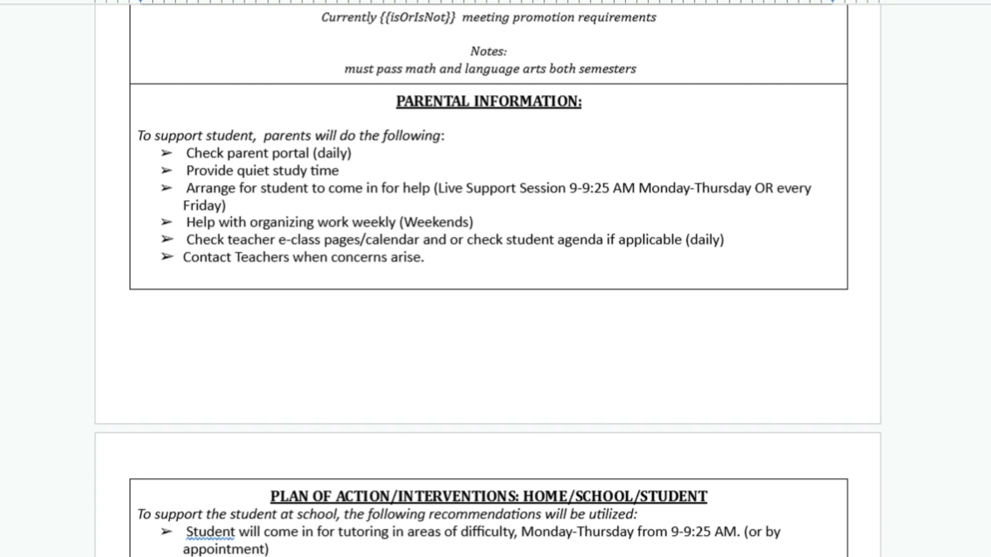
{"action": "scroll", "coordinate": [487, 279], "scroll_direction": "down", "scroll_amount": 6}
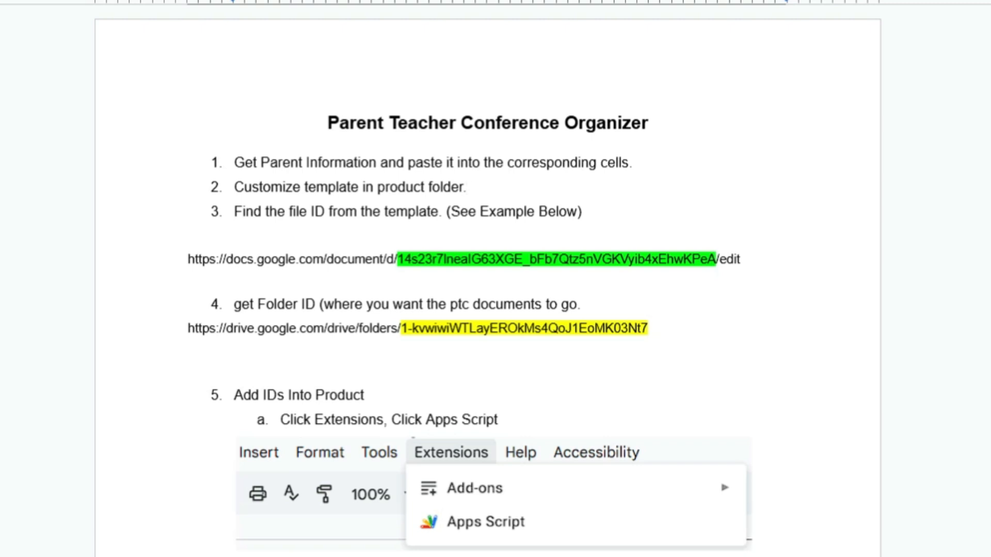
Step: Following the instructions' example, open the template again and select its file ID in the address
{"action": "left_click_drag", "start_coordinate": [397, 259], "coordinate": [715, 261]}
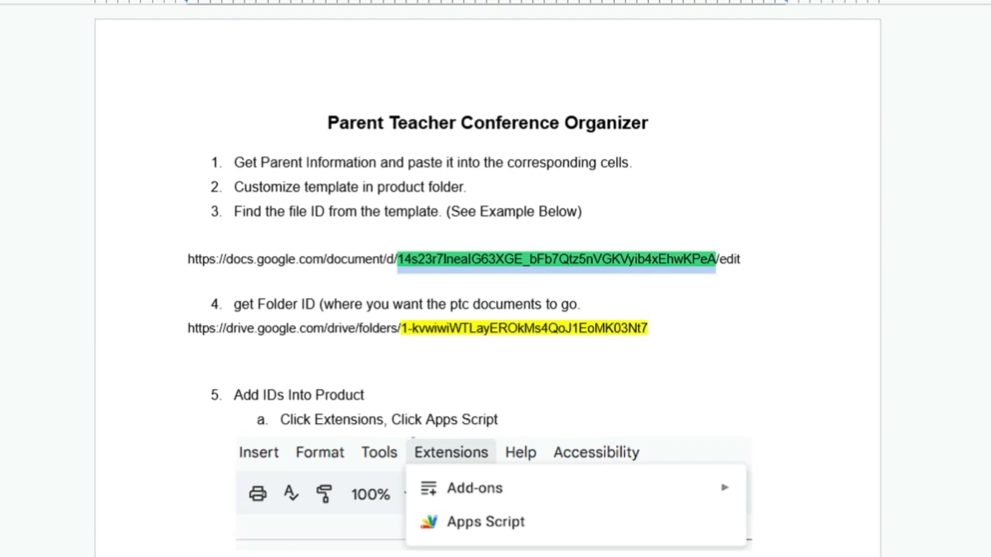
{"action": "scroll", "coordinate": [487, 278], "scroll_direction": "down", "scroll_amount": 1}
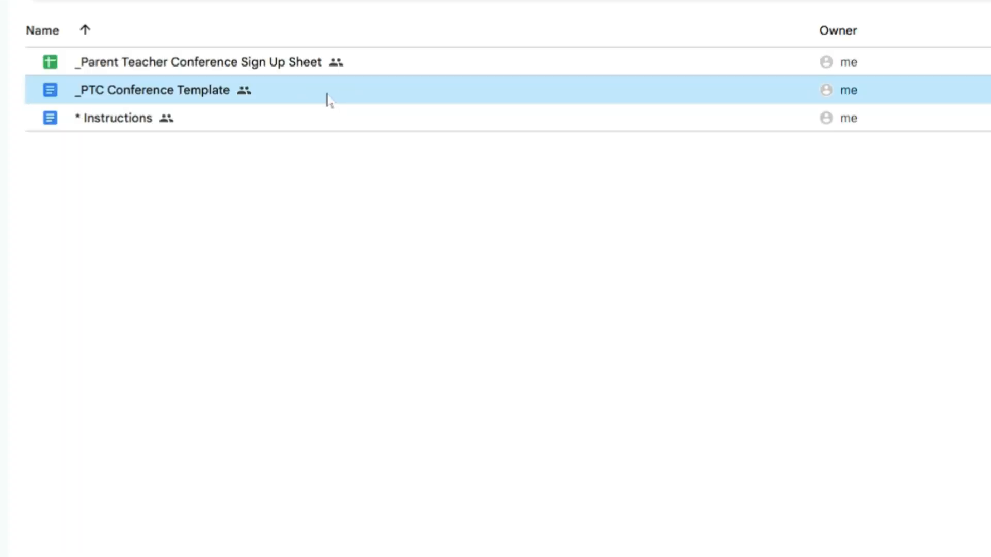
{"action": "double_click", "coordinate": [130, 99]}
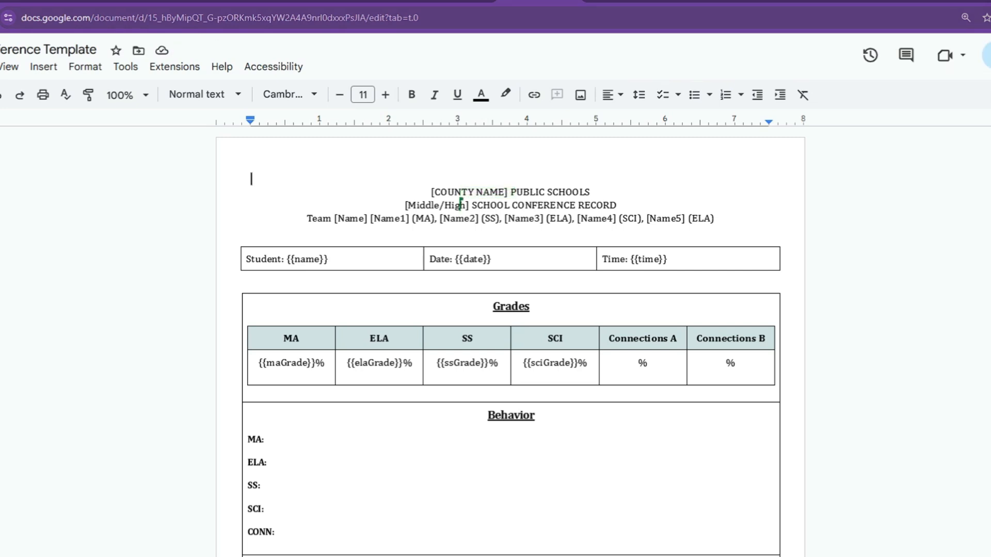
{"action": "left_click", "coordinate": [148, 18]}
{"action": "left_click_drag", "start_coordinate": [149, 18], "coordinate": [366, 20]}
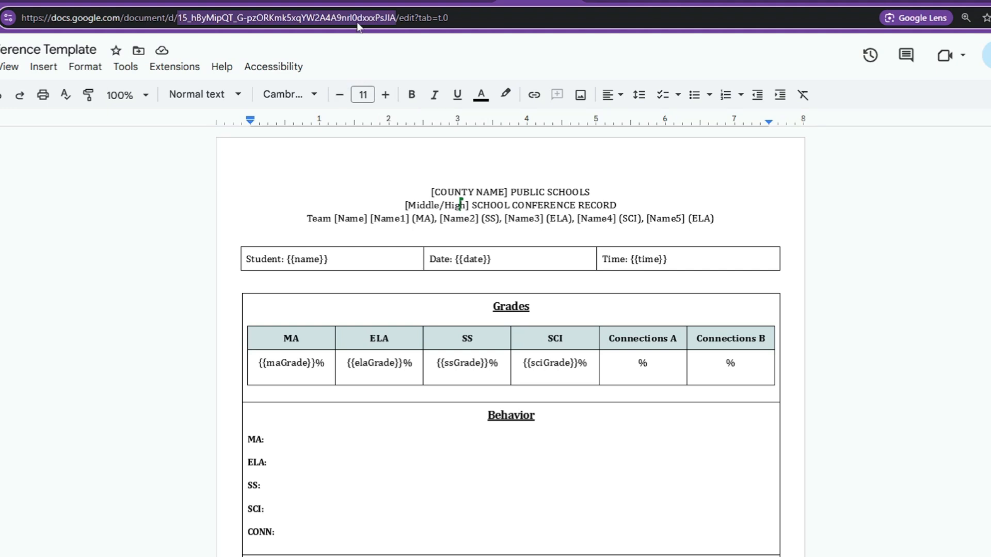
Step: Open Apps Script from the sign-up sheet and paste the template's file ID into the fileID quotation marks
{"action": "left_click", "coordinate": [463, 2]}
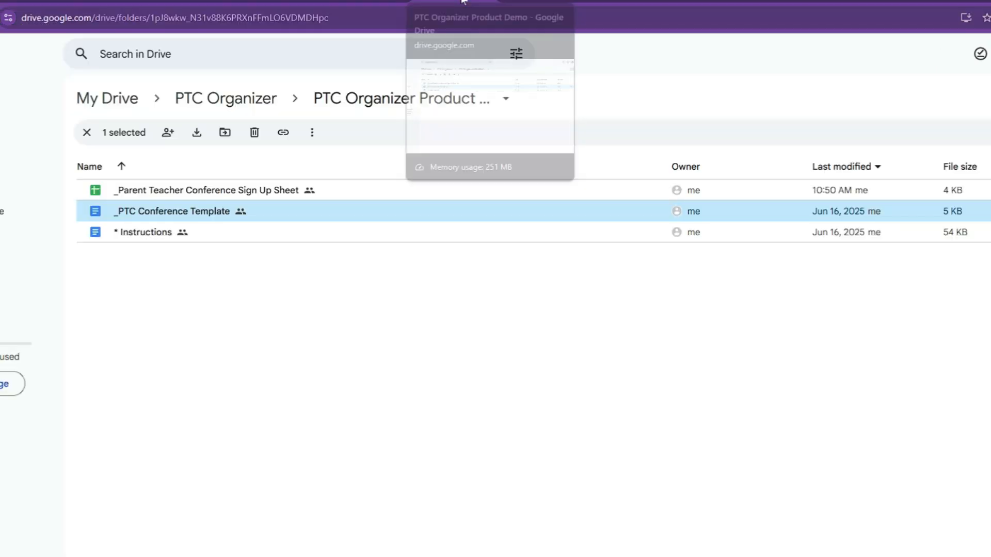
{"action": "double_click", "coordinate": [218, 199]}
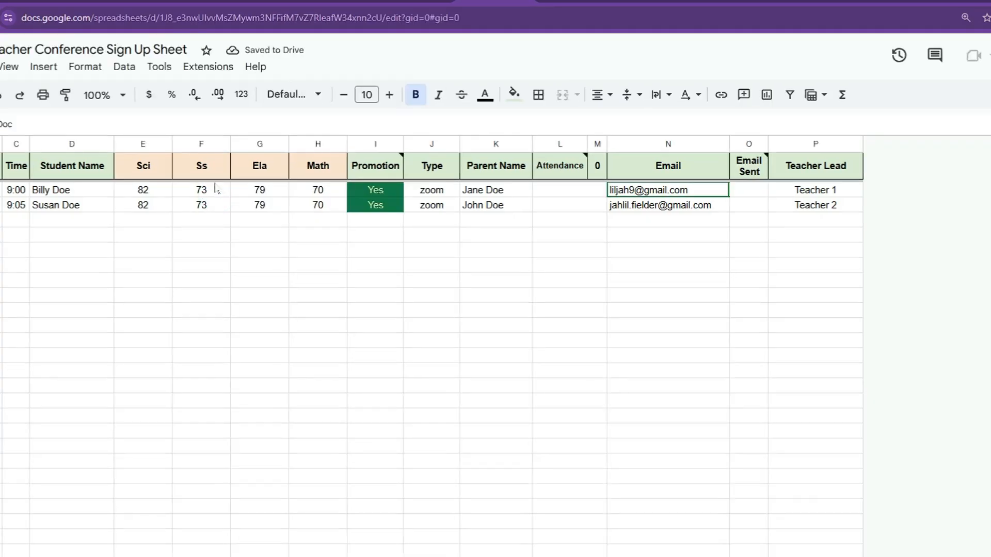
{"action": "left_click", "coordinate": [212, 71]}
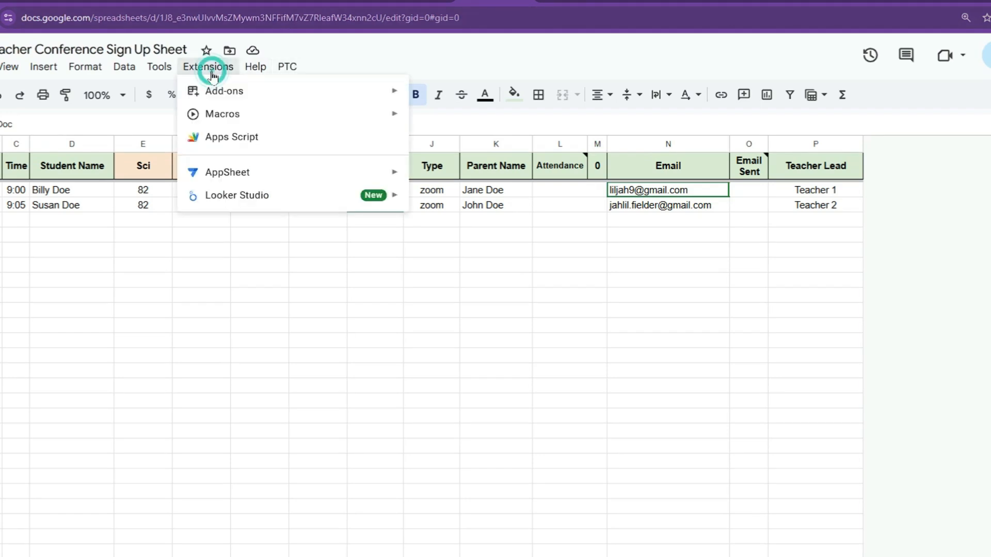
{"action": "left_click", "coordinate": [232, 137]}
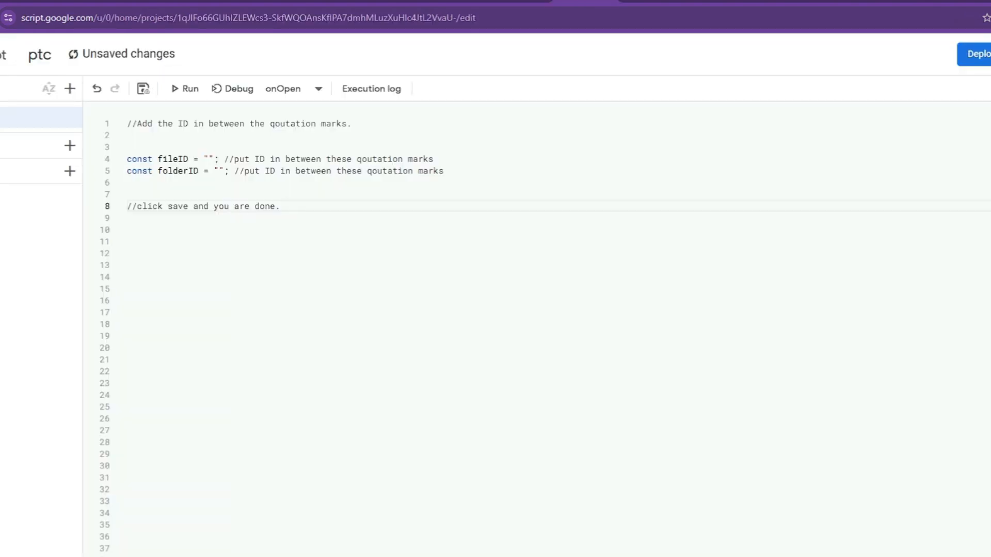
{"action": "left_click", "coordinate": [207, 159]}
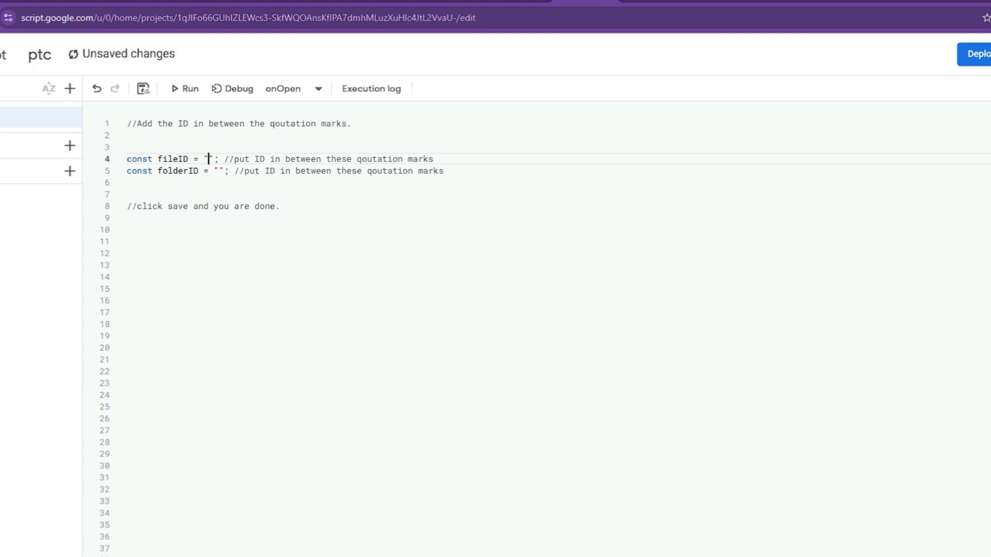
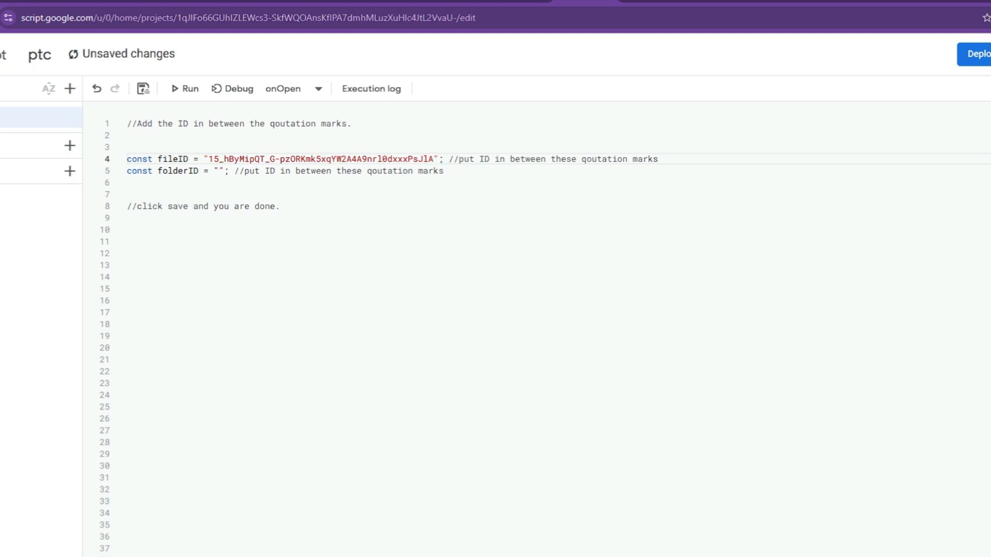
Step: Select the current Drive folder's ID in the address bar
{"action": "left_click", "coordinate": [183, 170]}
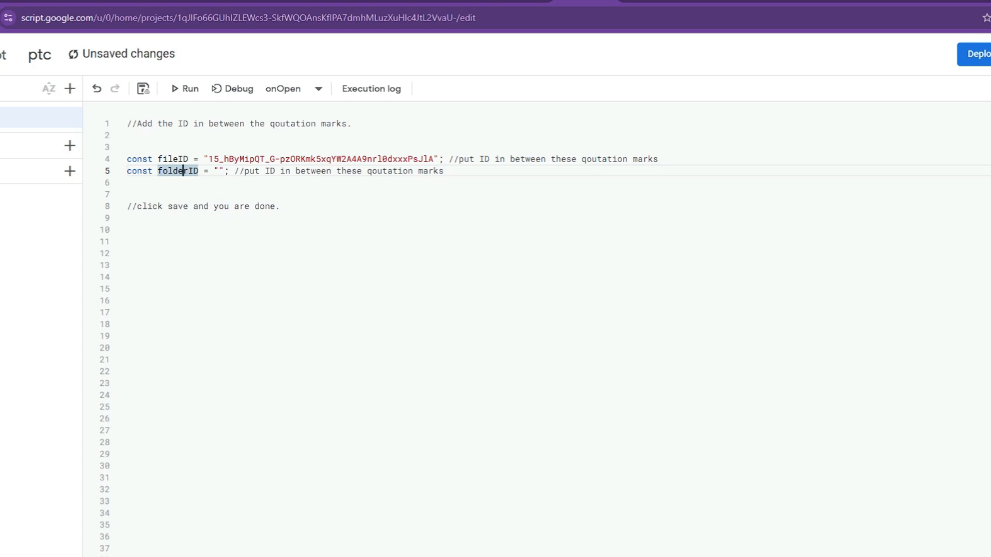
{"action": "left_click", "coordinate": [326, 1]}
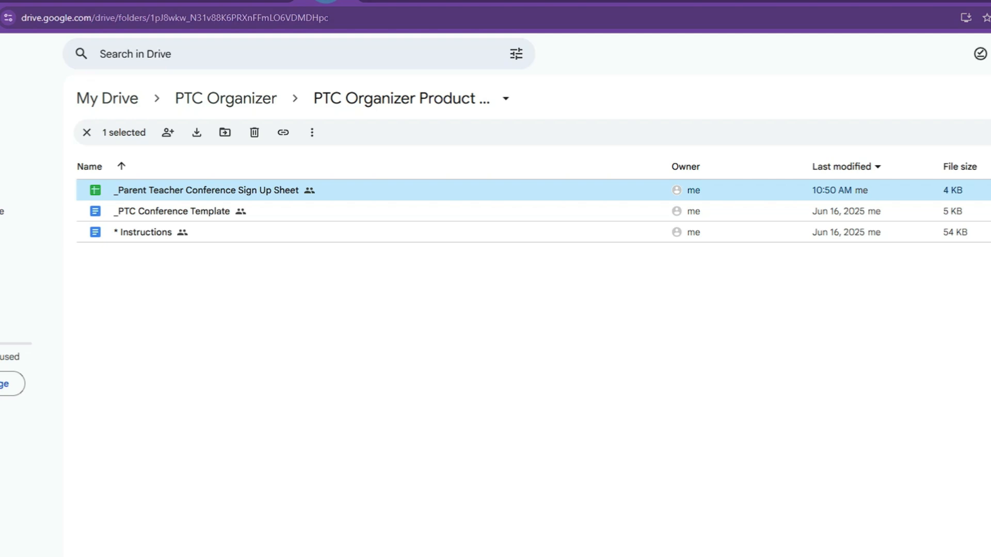
{"action": "left_click_drag", "start_coordinate": [330, 18], "coordinate": [150, 17]}
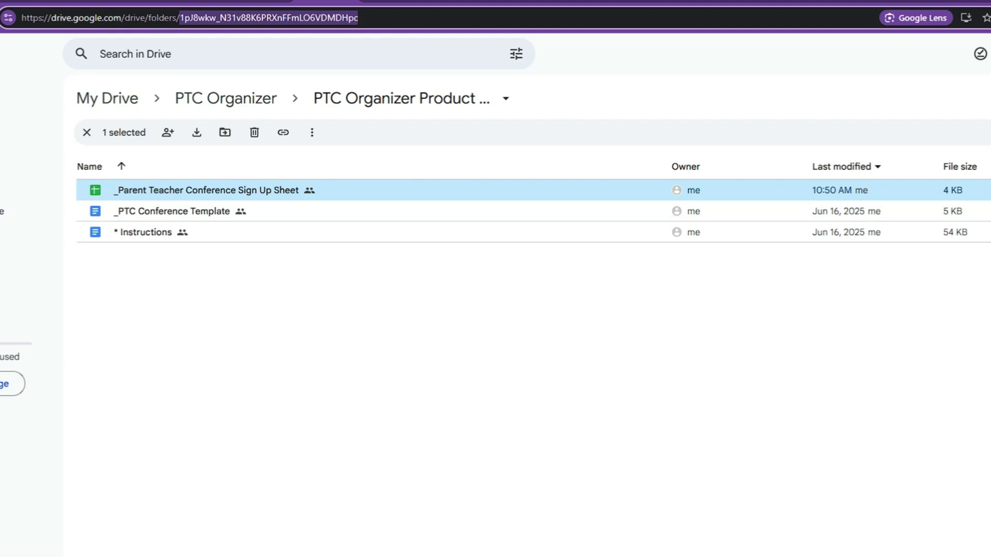
Step: Create a new folder named PTC Documents and open it
{"action": "left_click", "coordinate": [55, 96]}
{"action": "left_click", "coordinate": [65, 87]}
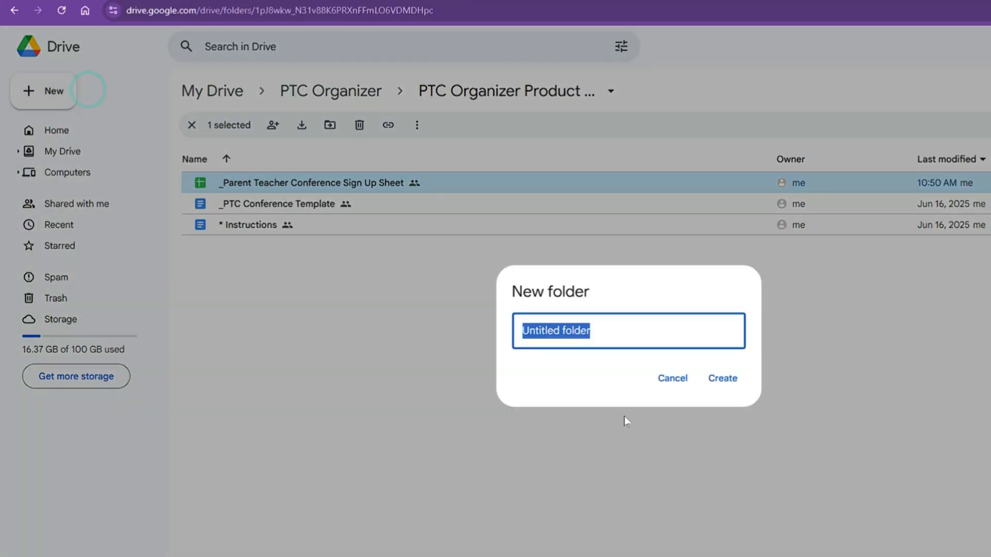
{"action": "type", "text": "PTC Documents"}
{"action": "key", "text": "Return"}
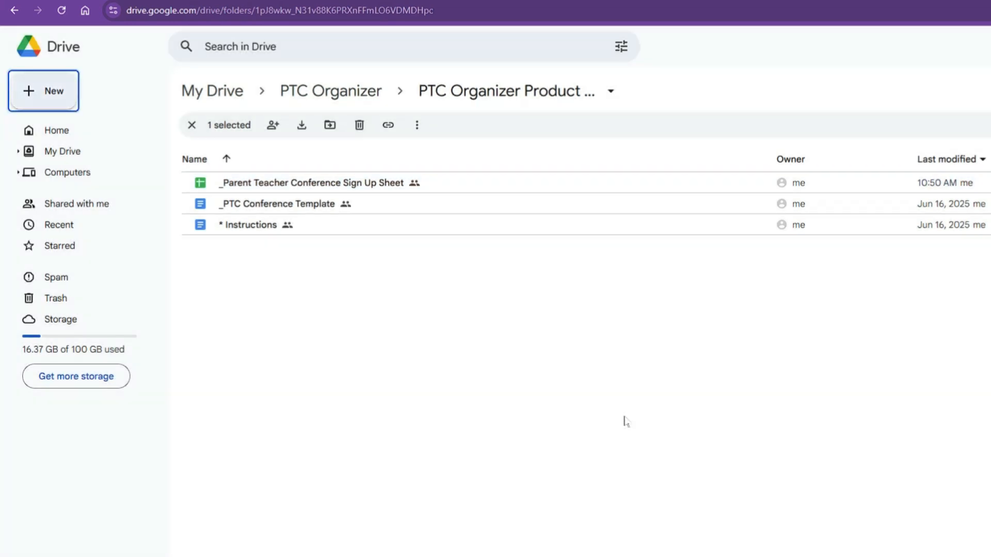
{"action": "double_click", "coordinate": [300, 186]}
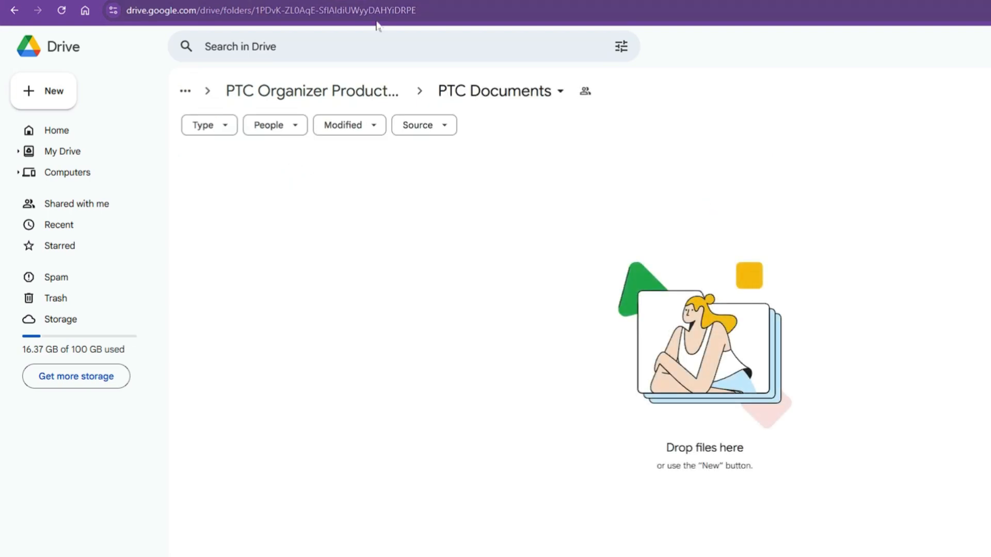
Step: Copy the PTC Documents folder ID from the address, paste it between the folderID quotation marks, and save the project
{"action": "left_click_drag", "start_coordinate": [435, 11], "coordinate": [257, 22]}
{"action": "key", "text": "ctrl+c"}
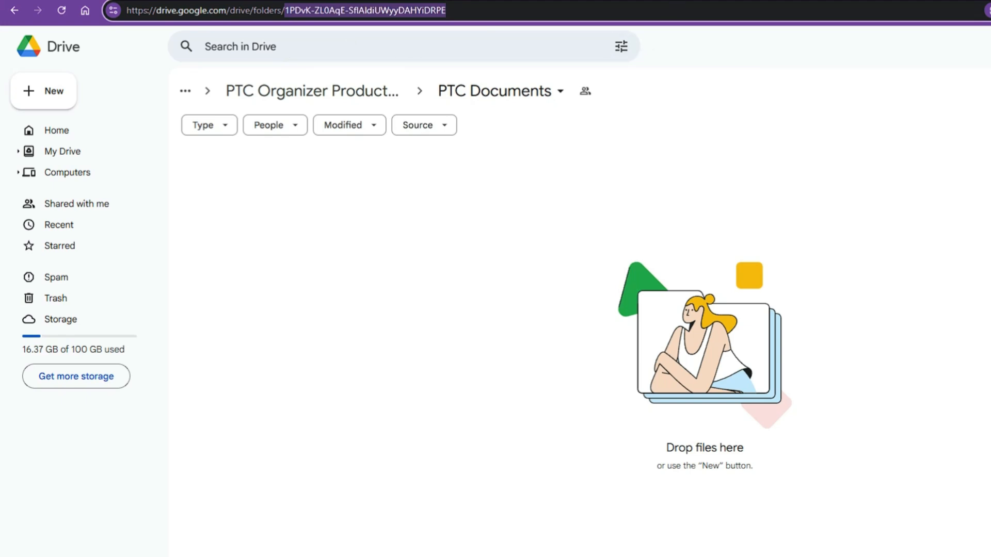
{"action": "key", "text": "ctrl+Tab"}
{"action": "left_click", "coordinate": [322, 161]}
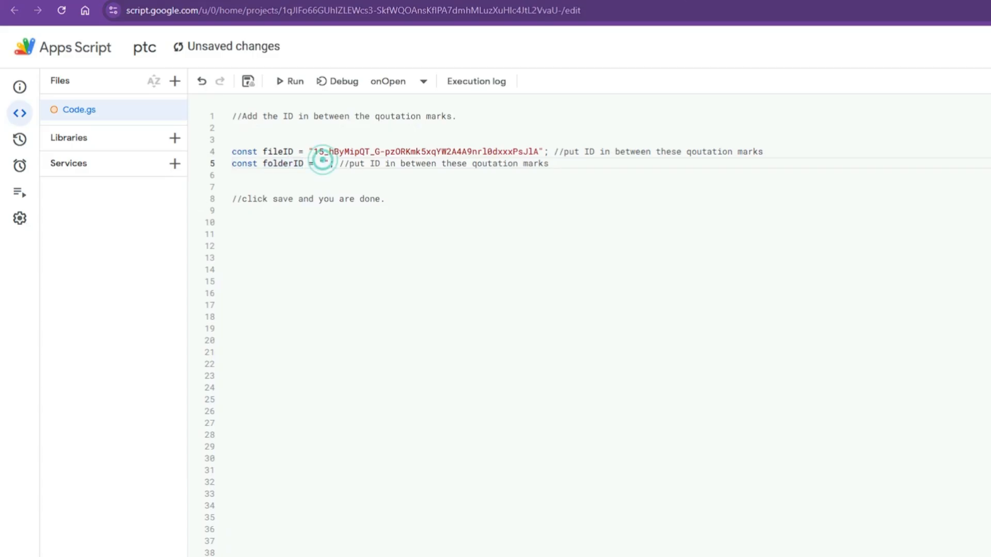
{"action": "key", "text": "ctrl+v"}
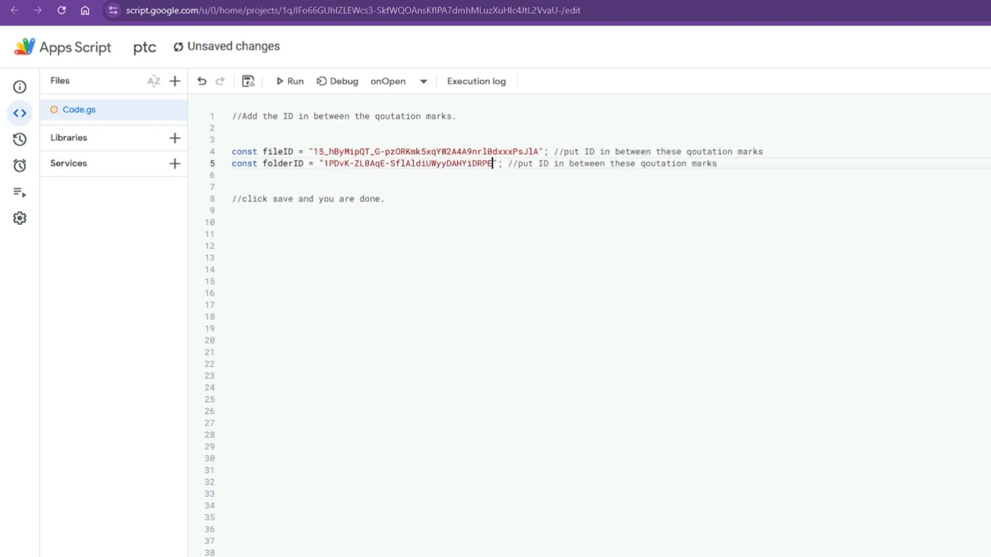
{"action": "left_click", "coordinate": [249, 83]}
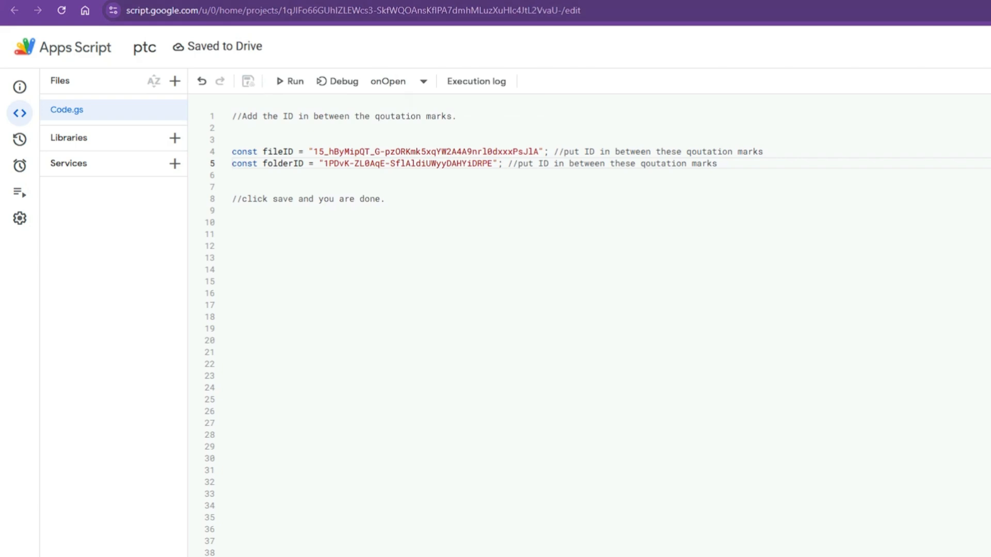
{"action": "key", "text": "ctrl+shift+Tab"}
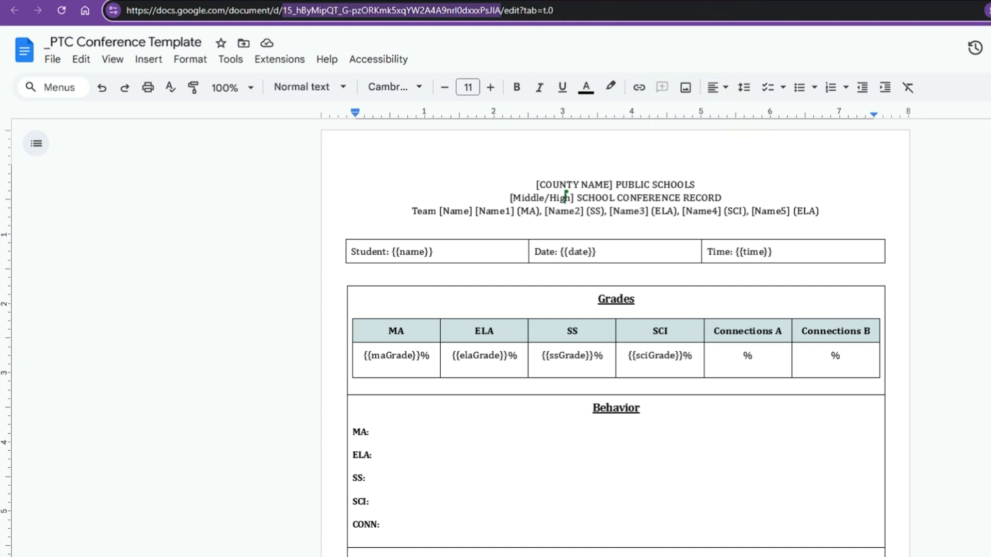
{"action": "key", "text": "ctrl+shift+Tab"}
{"action": "key", "text": "ctrl+Tab"}
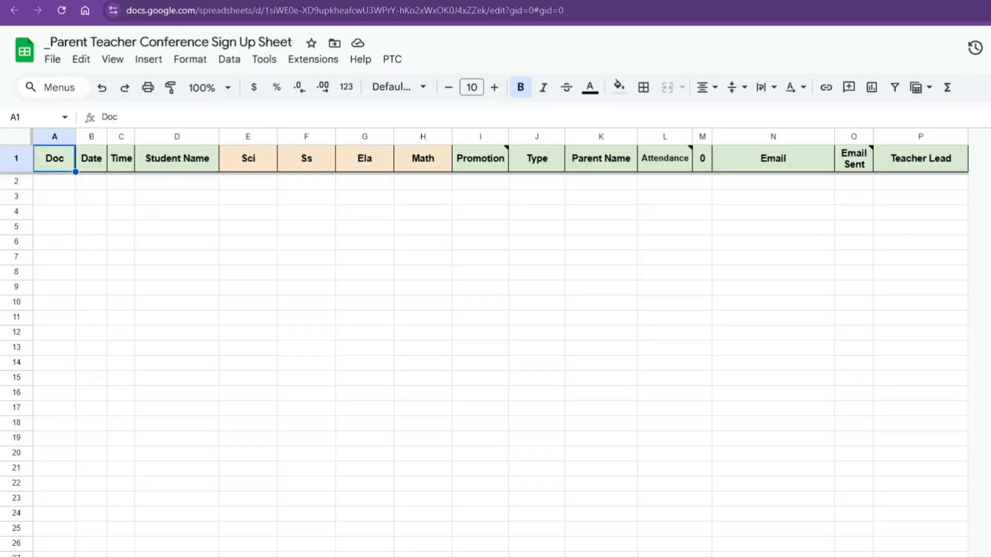
{"action": "mouse_move", "coordinate": [480, 157]}
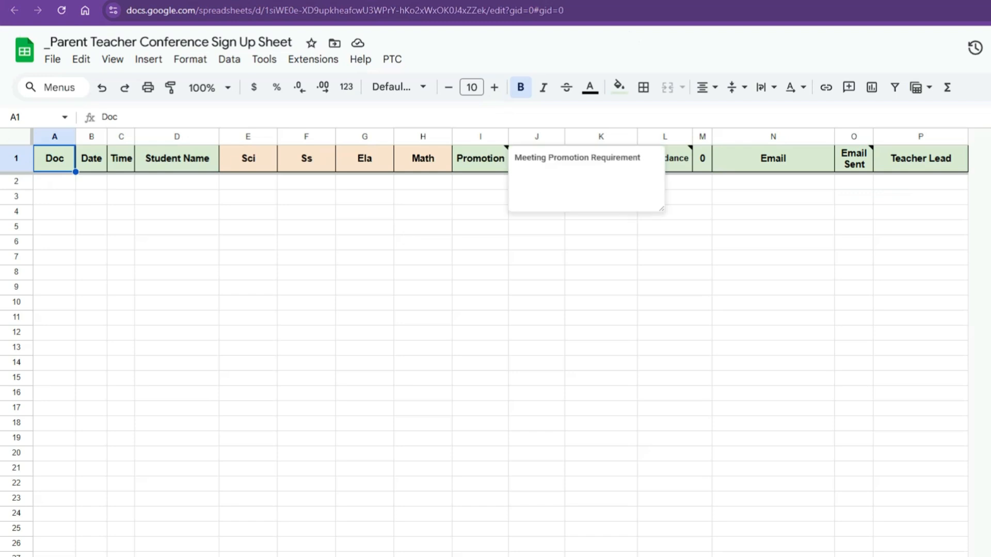
{"action": "key", "text": "ctrl+Tab"}
Step: In the filled sign-up sheet, run Create Documents from the PTC menu and accept the authorization request
{"action": "left_click", "coordinate": [249, 256]}
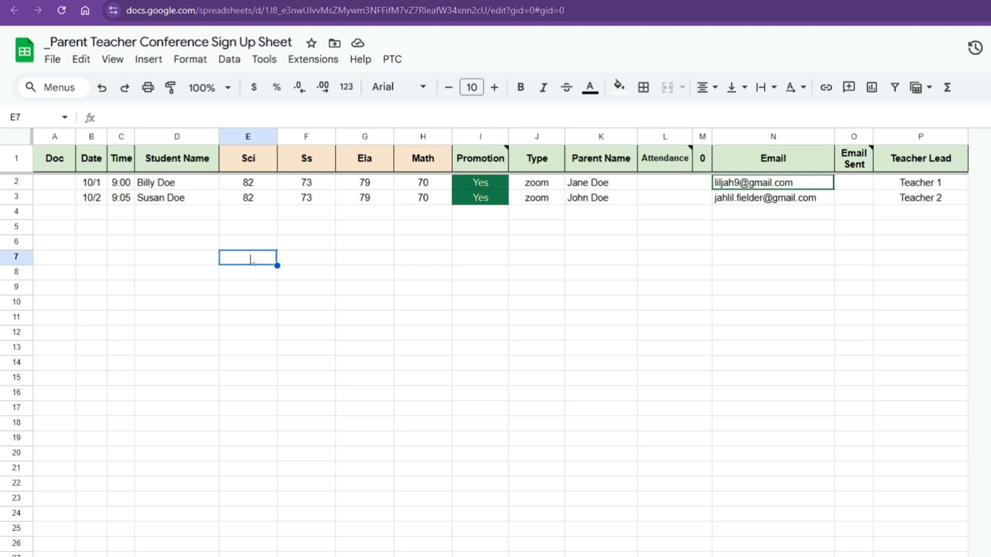
{"action": "left_click", "coordinate": [394, 60]}
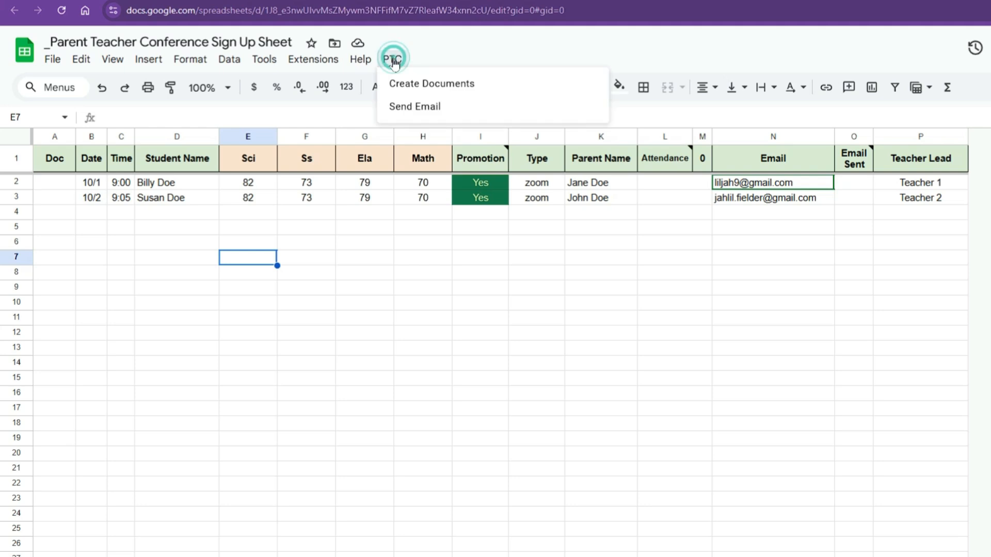
{"action": "left_click", "coordinate": [405, 93]}
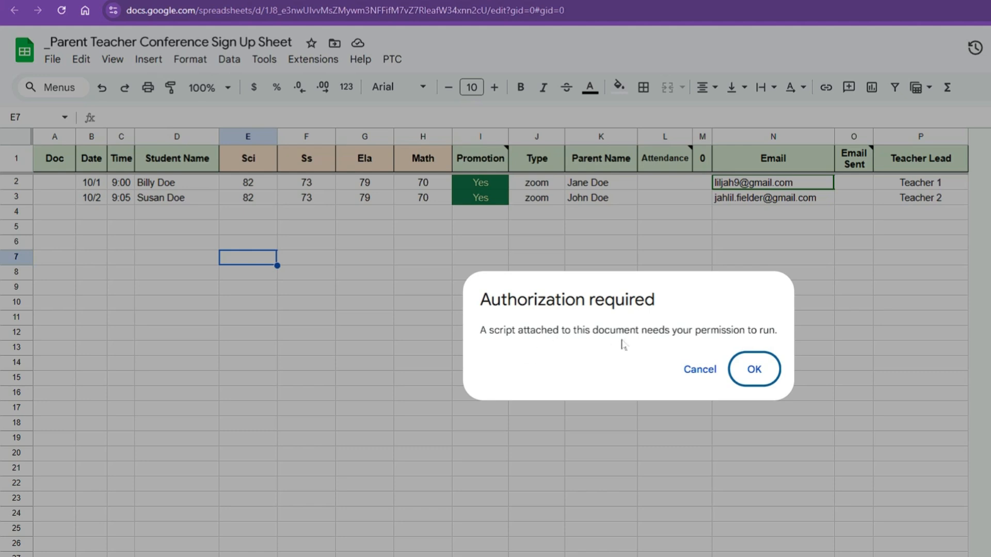
{"action": "left_click", "coordinate": [752, 379]}
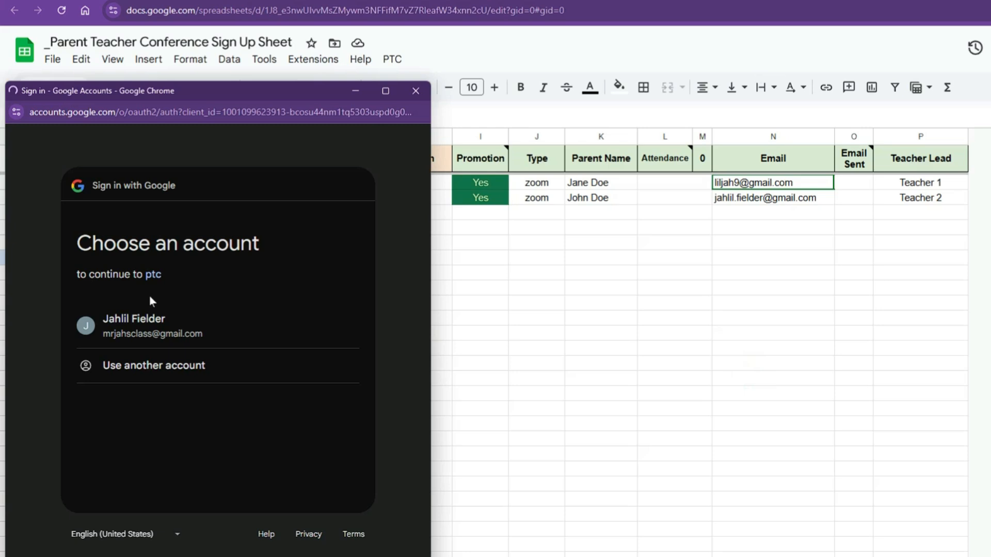
Step: Authorize the script by choosing the Google account, proceeding past the unverified-app warning to ptc, and allowing access
{"action": "left_click", "coordinate": [159, 330]}
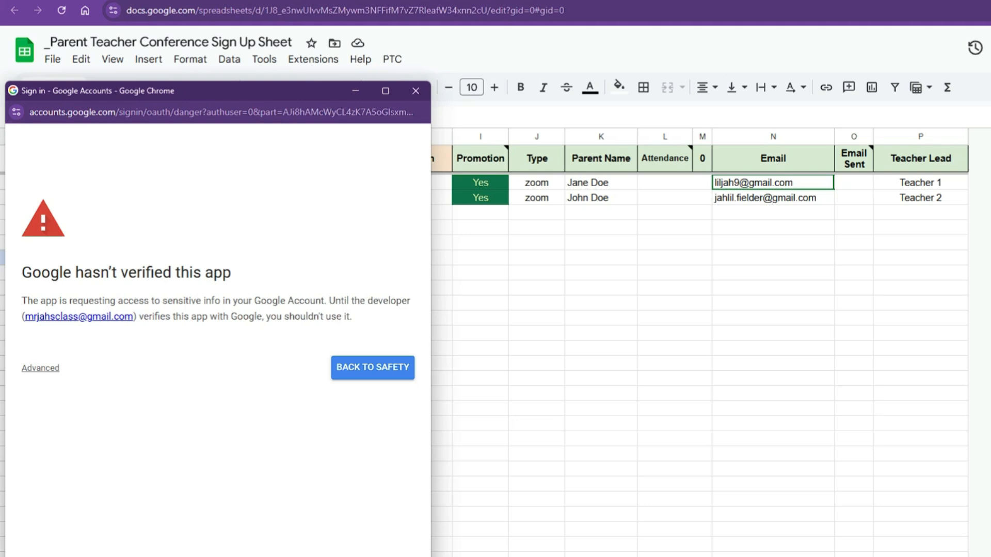
{"action": "left_click", "coordinate": [39, 369]}
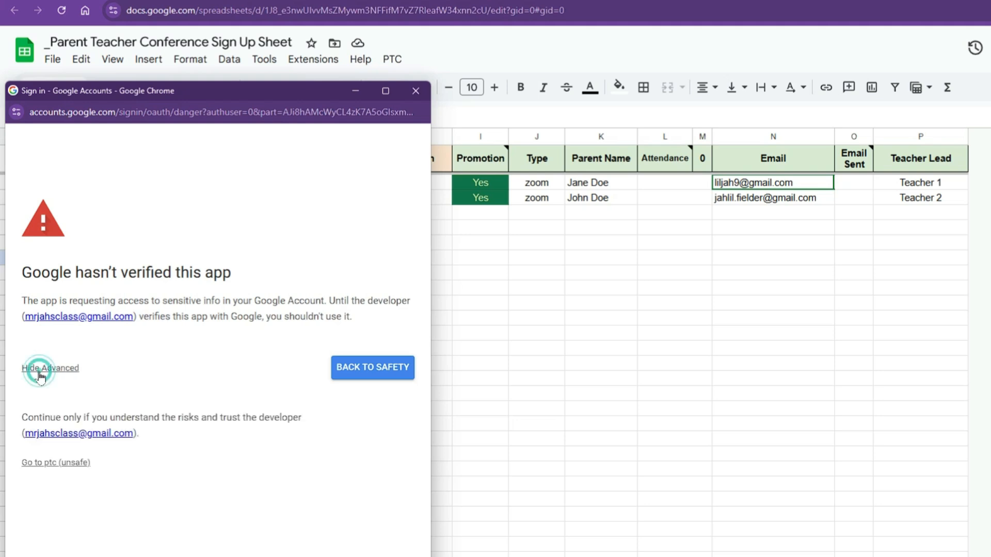
{"action": "left_click", "coordinate": [58, 464]}
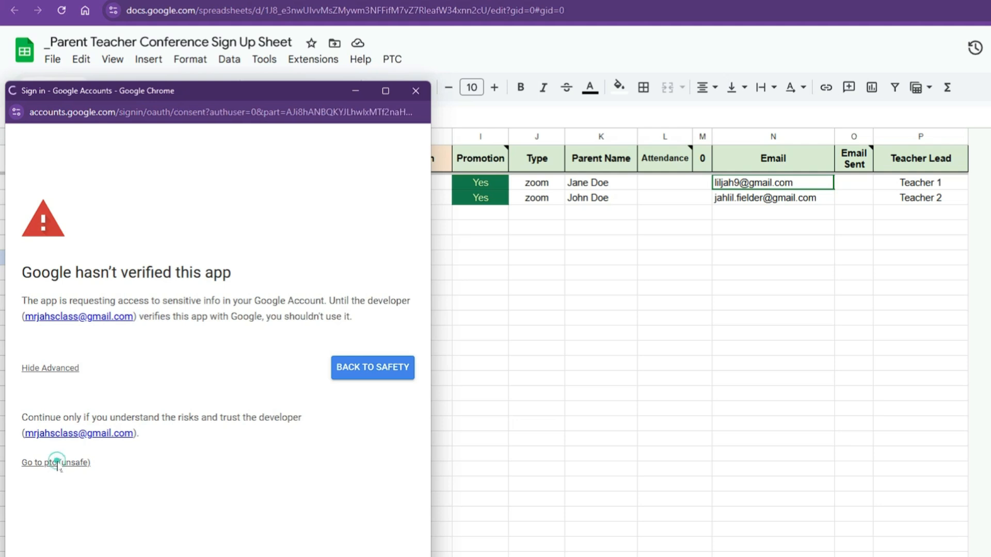
{"action": "left_click", "coordinate": [91, 373]}
{"action": "scroll", "coordinate": [416, 471], "scroll_direction": "down", "scroll_amount": 6}
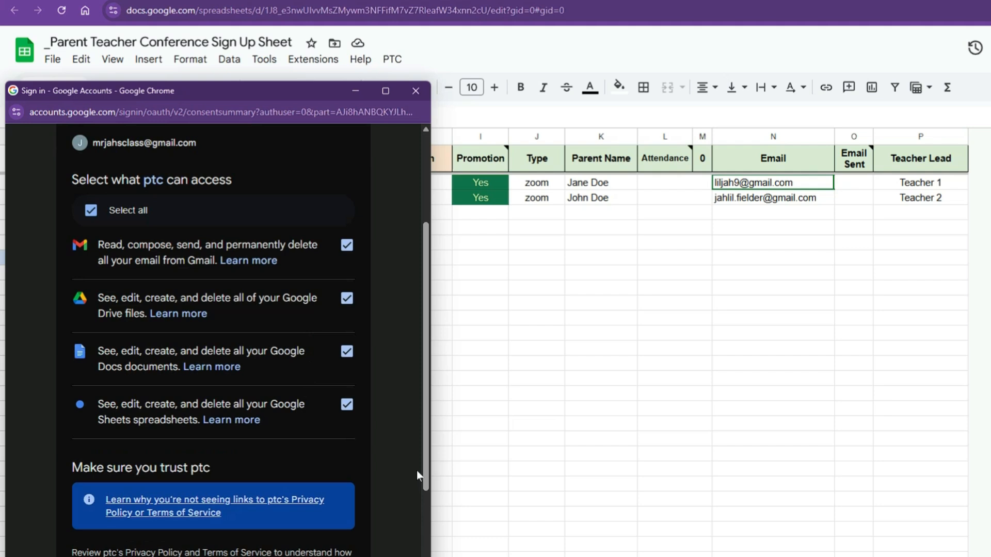
{"action": "left_click", "coordinate": [319, 498]}
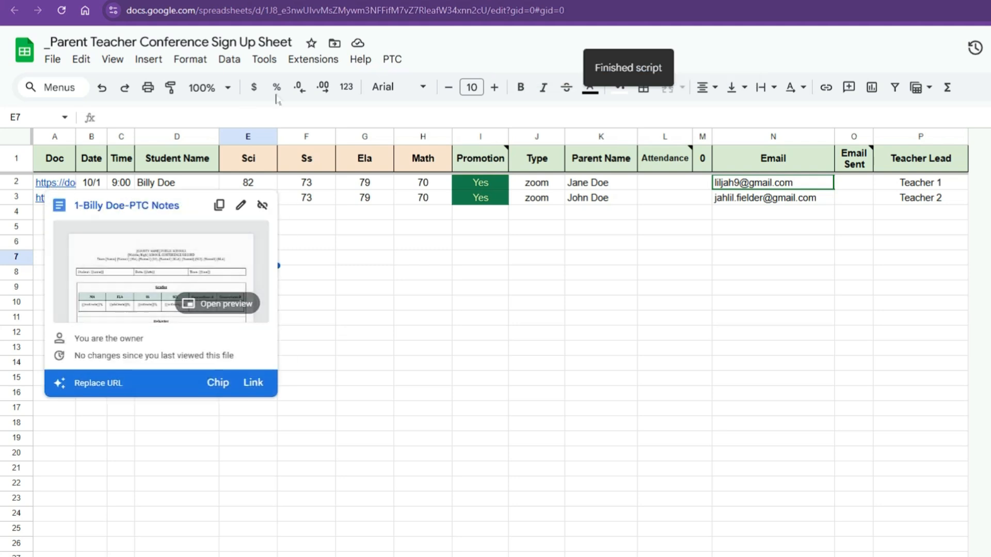
Step: Inspect the generated document link in the first student's Doc cell
{"action": "left_click", "coordinate": [58, 185]}
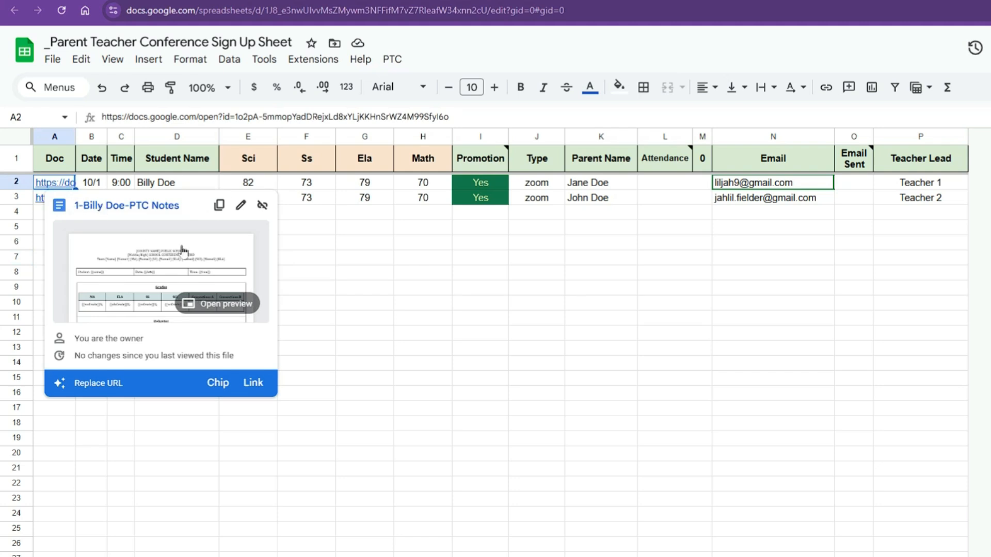
{"action": "left_click", "coordinate": [333, 278]}
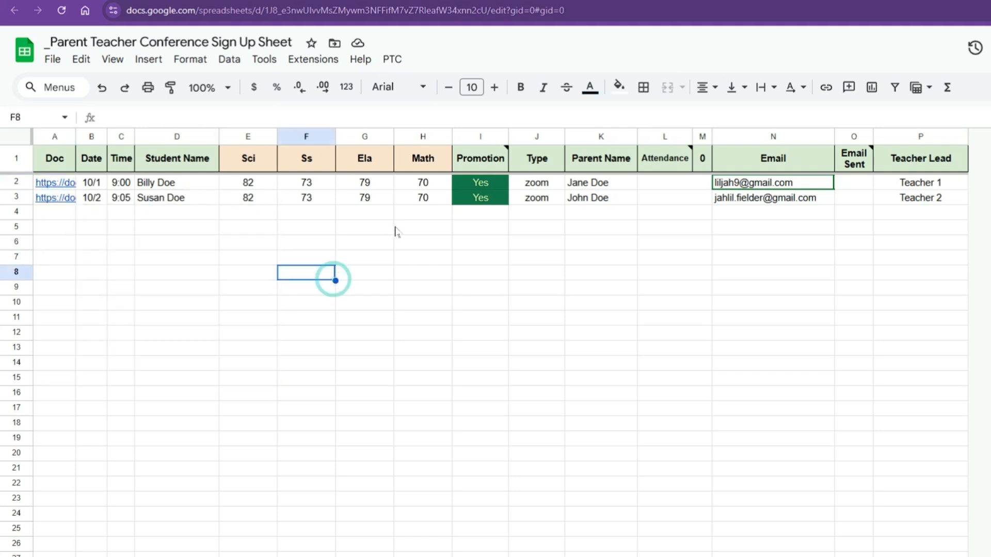